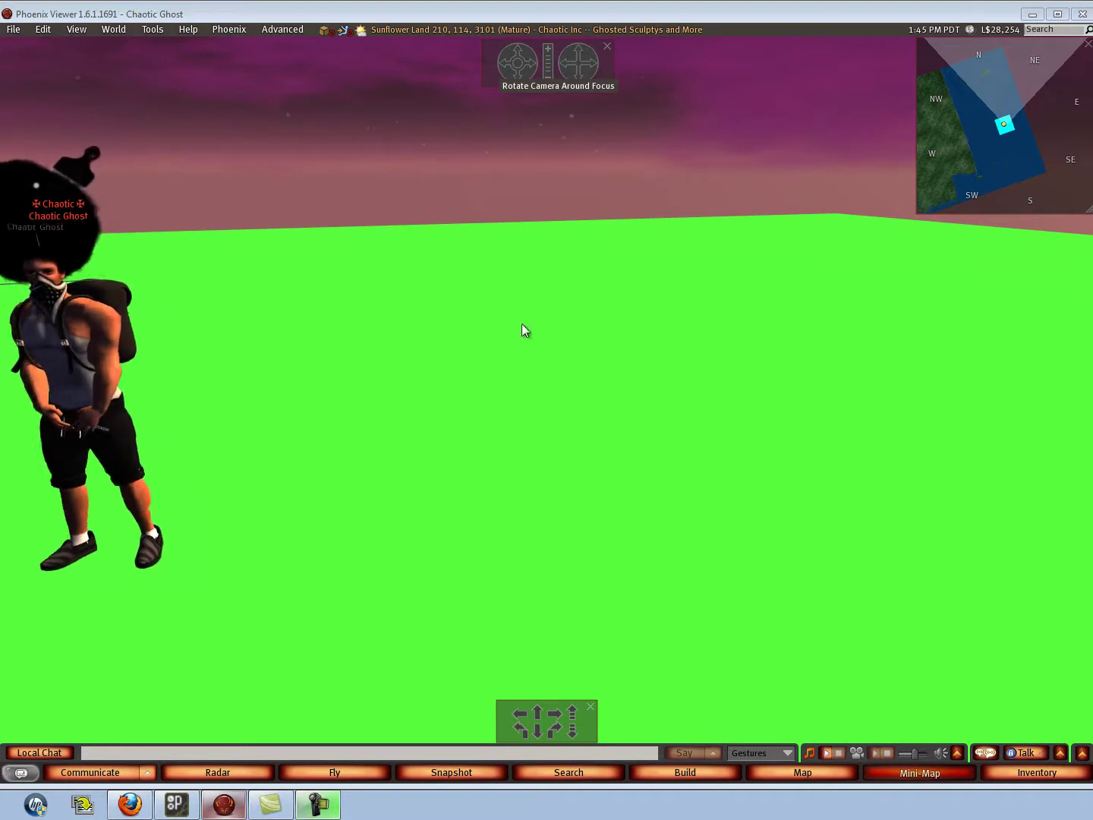
# Step: Create a sphere prim on the ground and stretch it to 1 metre across
pyautogui.rightClick(527, 419)
pyautogui.click(563, 390)
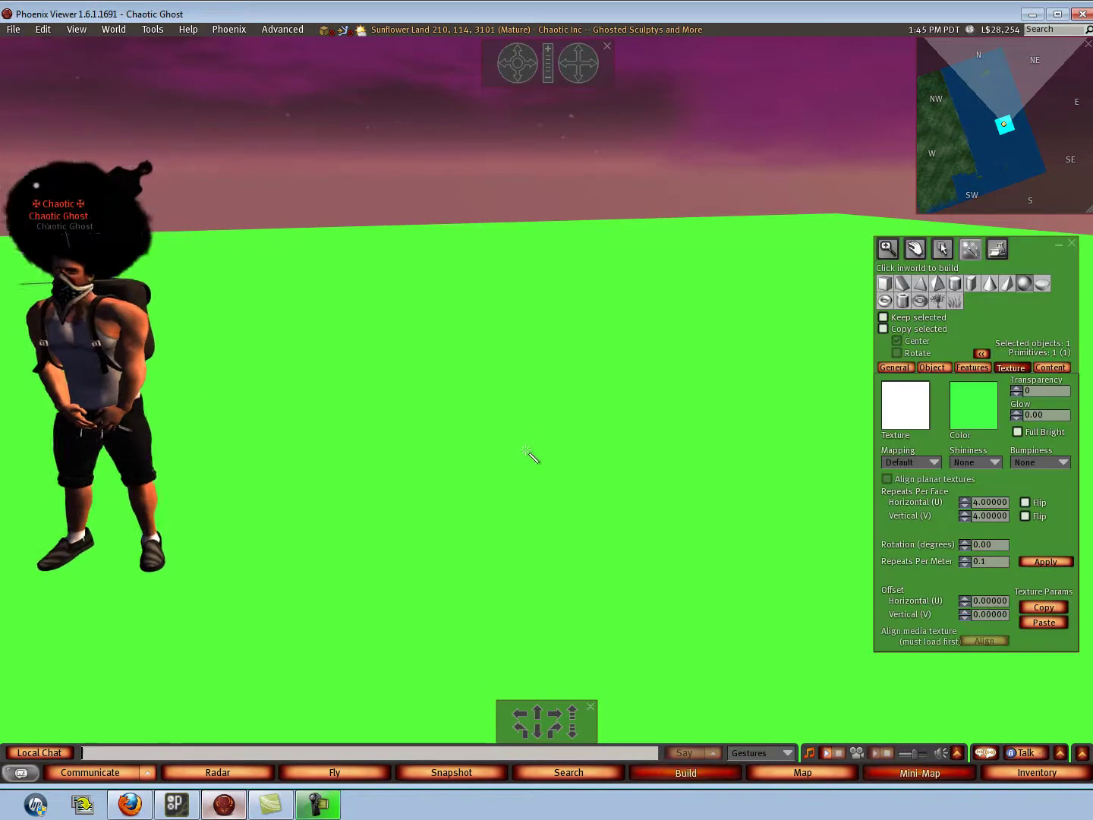
pyautogui.click(527, 452)
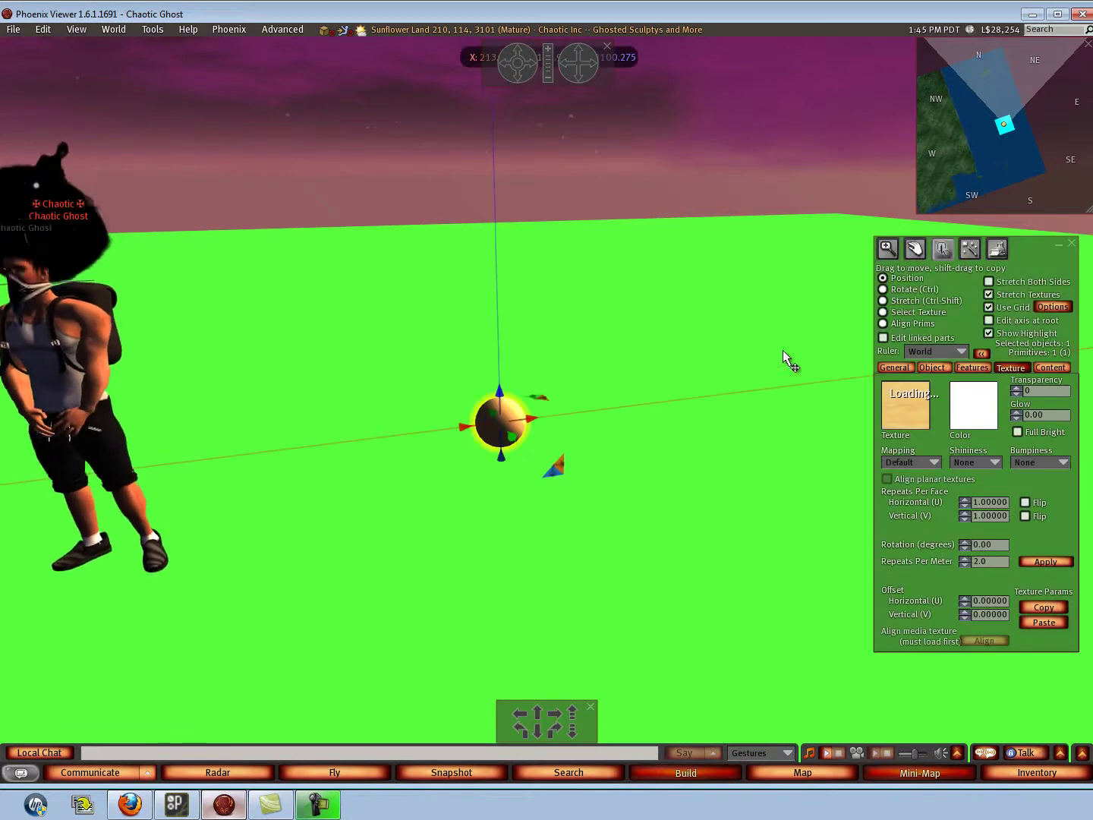
pyautogui.click(883, 300)
pyautogui.moveTo(525, 393); pyautogui.dragTo(578, 343)
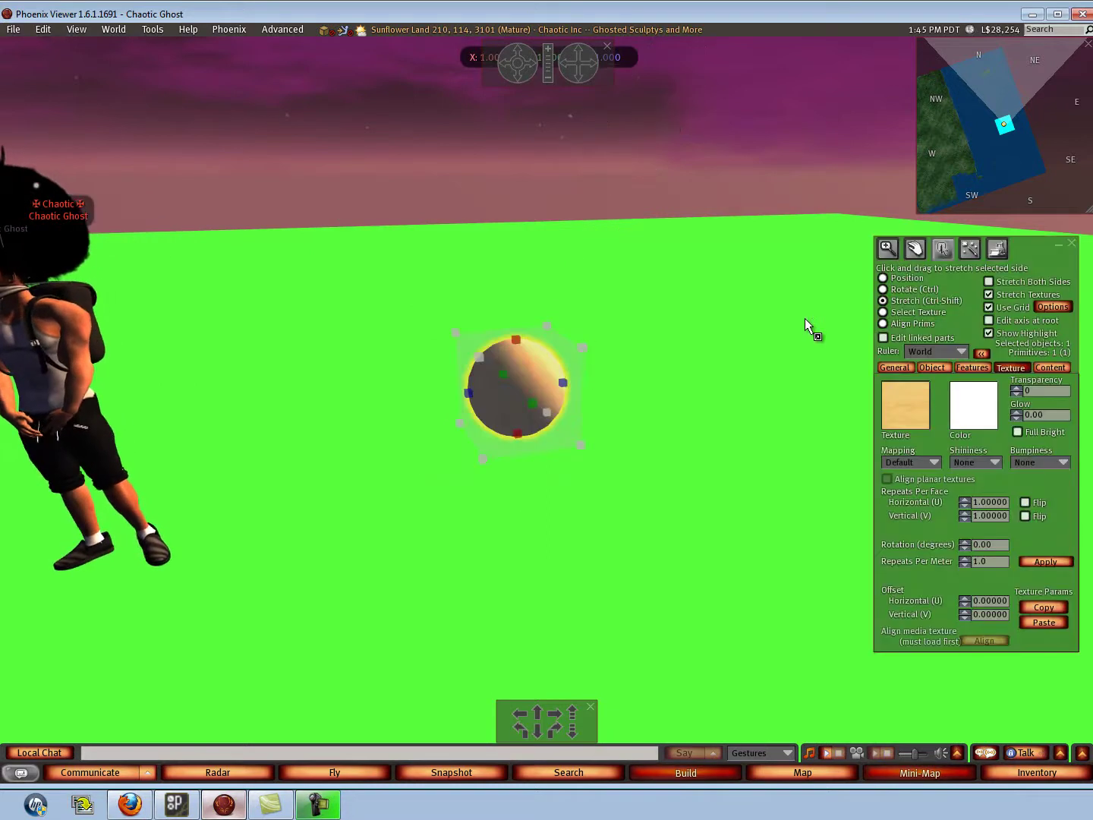
# Step: Raise the sphere above the green platform and reframe the view on it
pyautogui.click(883, 278)
pyautogui.moveTo(517, 357); pyautogui.dragTo(514, 210)
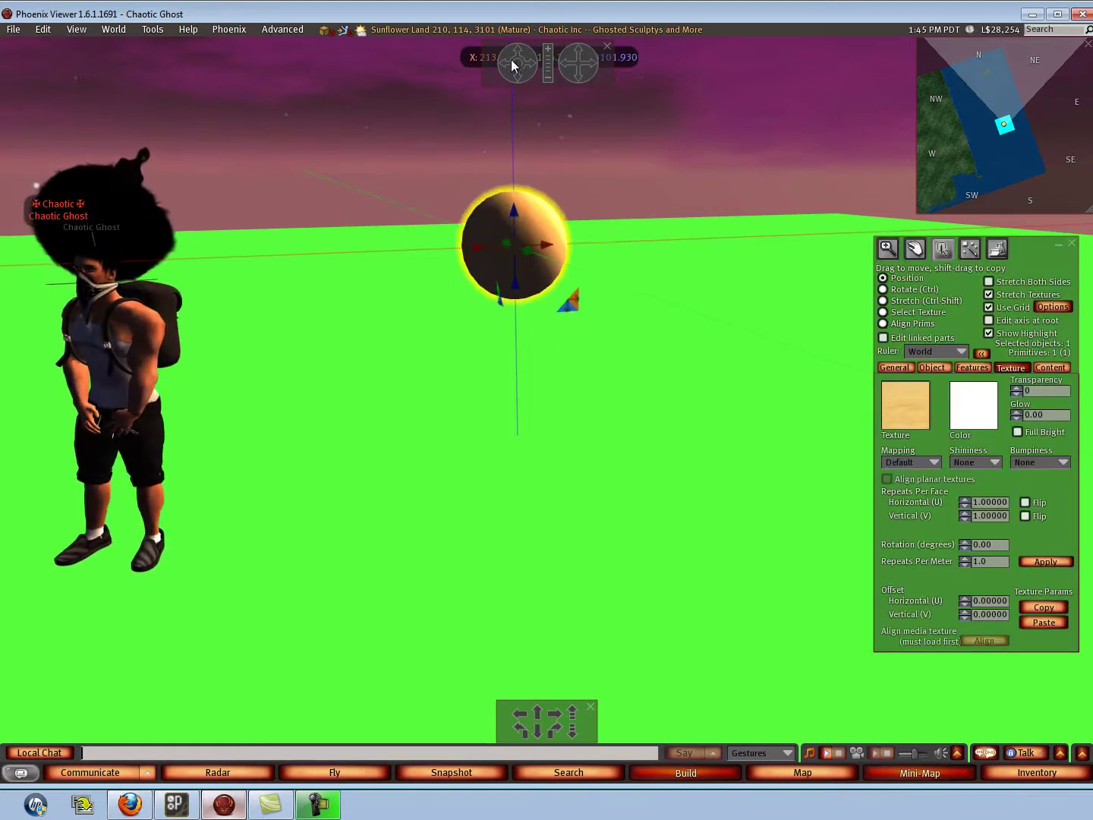
pyautogui.click(598, 52)
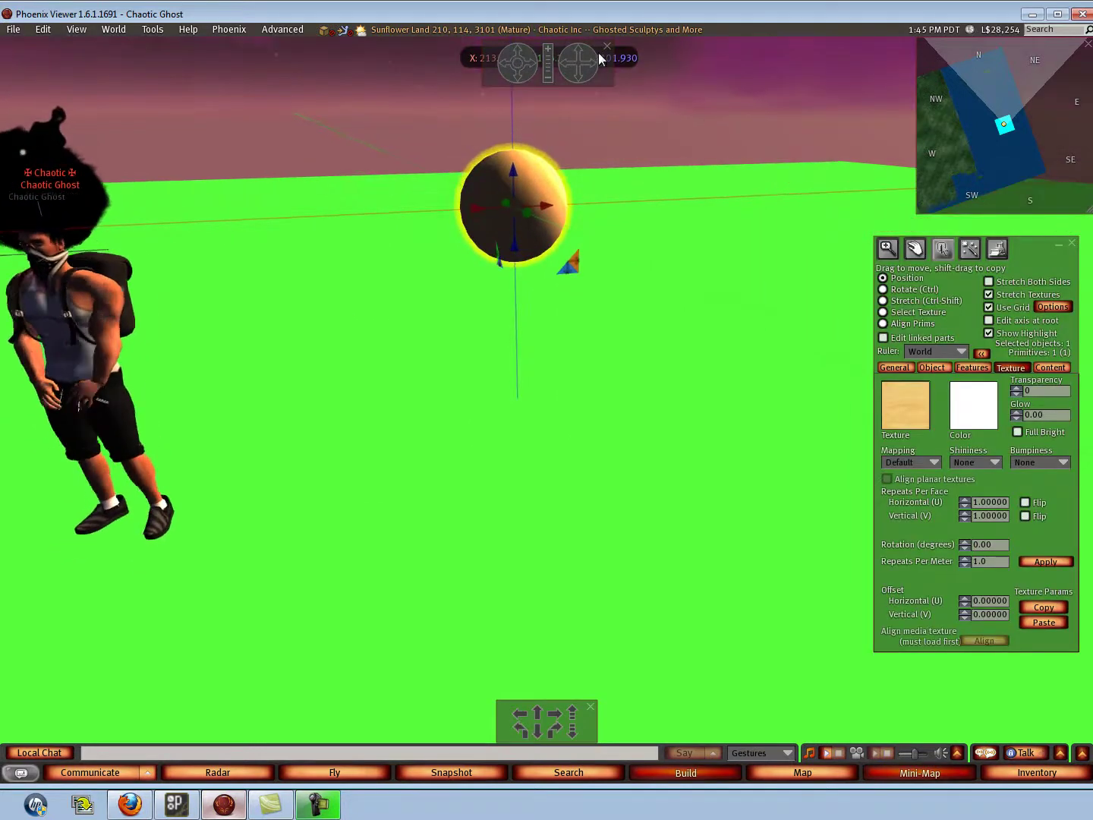
pyautogui.moveTo(586, 44); pyautogui.dragTo(586, 44)
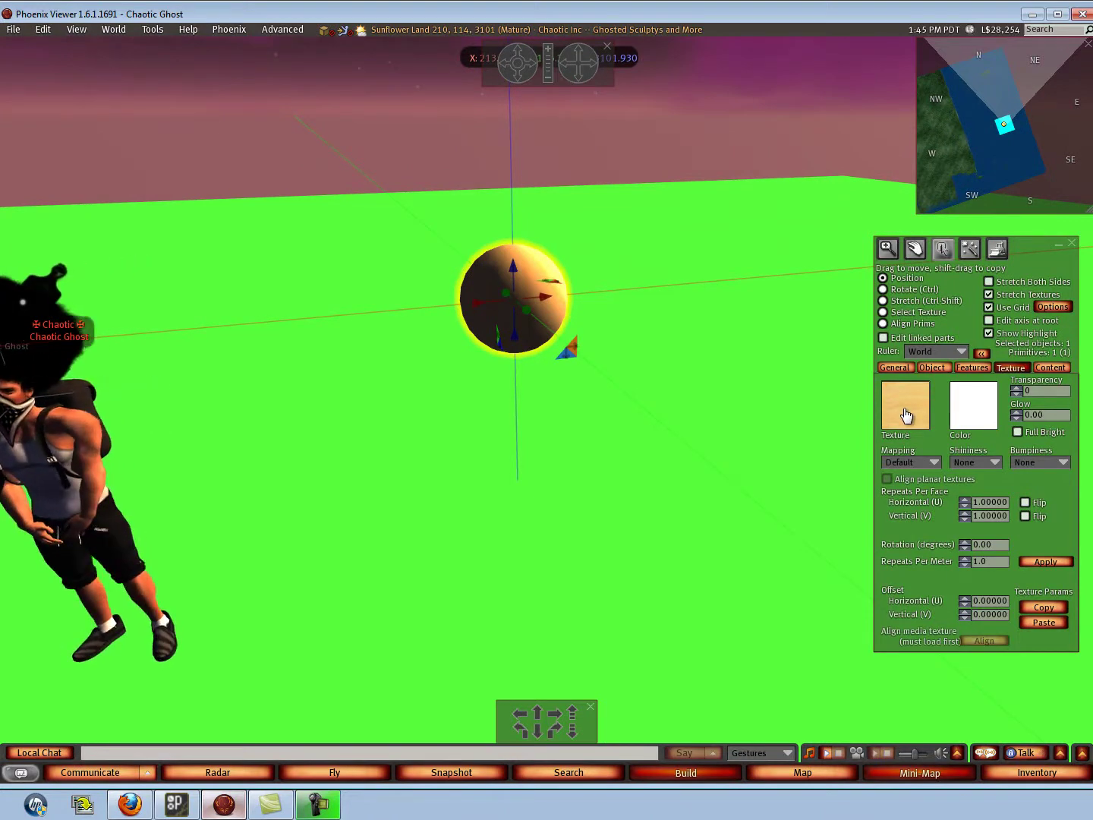
# Step: Apply a plain Blank texture to the sphere
pyautogui.click(909, 400)
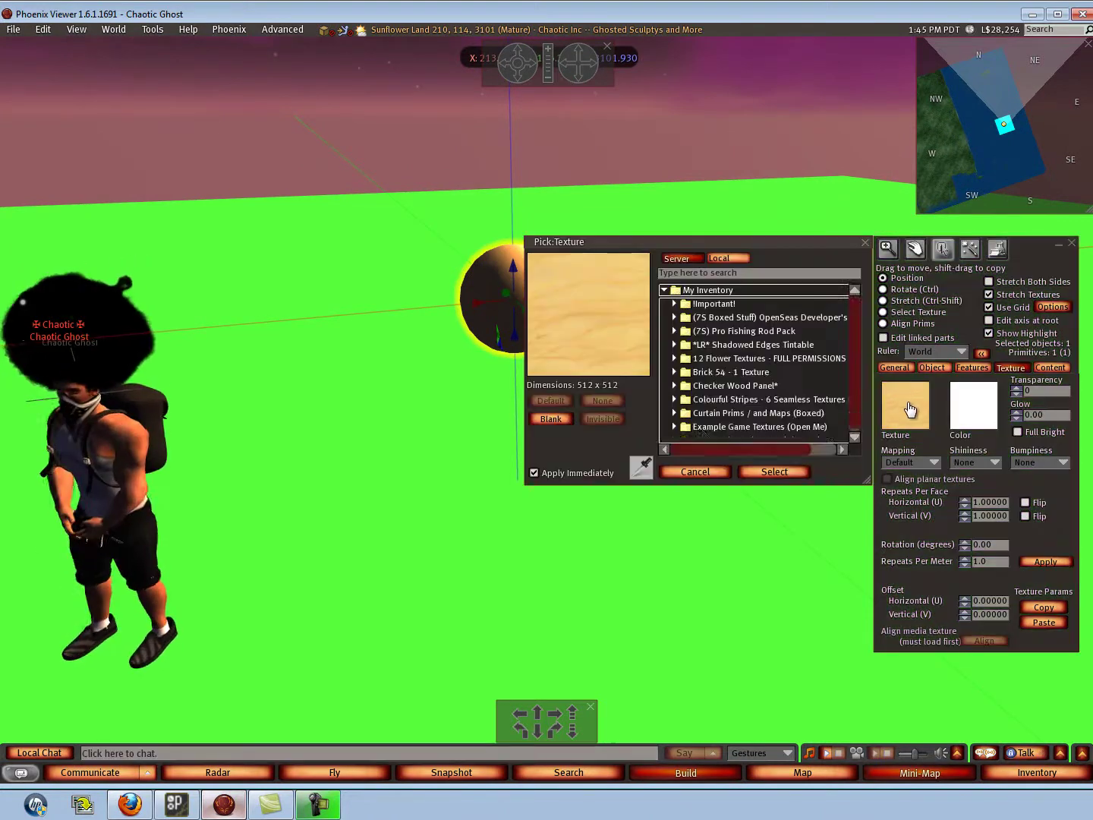
pyautogui.click(552, 418)
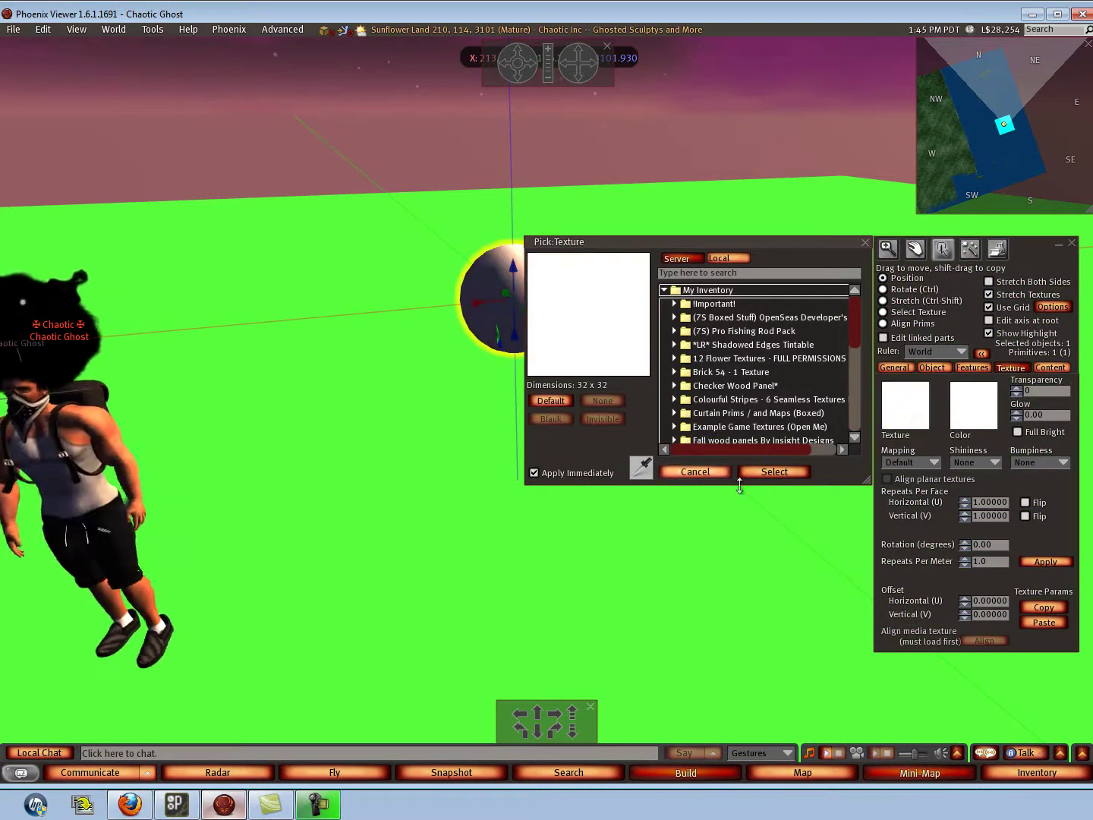
pyautogui.click(771, 473)
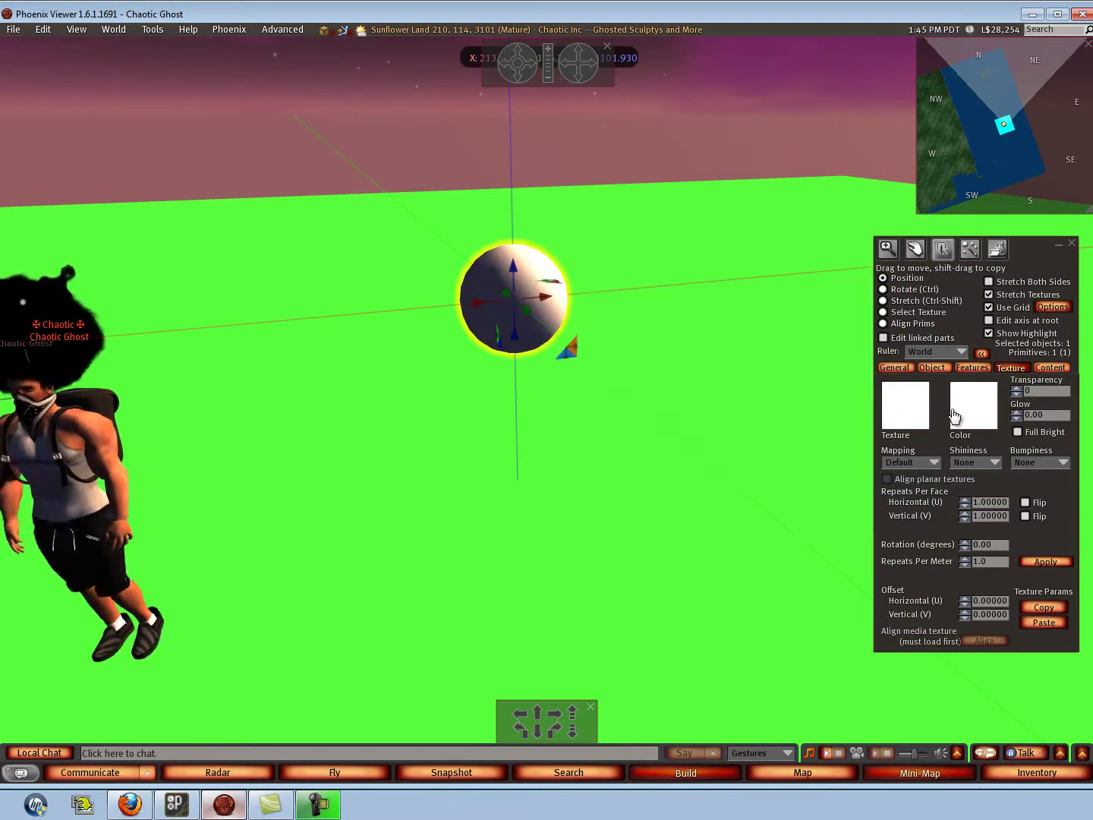
# Step: Colour the sphere yellow and shift-drag an identical copy directly above it
pyautogui.click(953, 413)
pyautogui.click(614, 476)
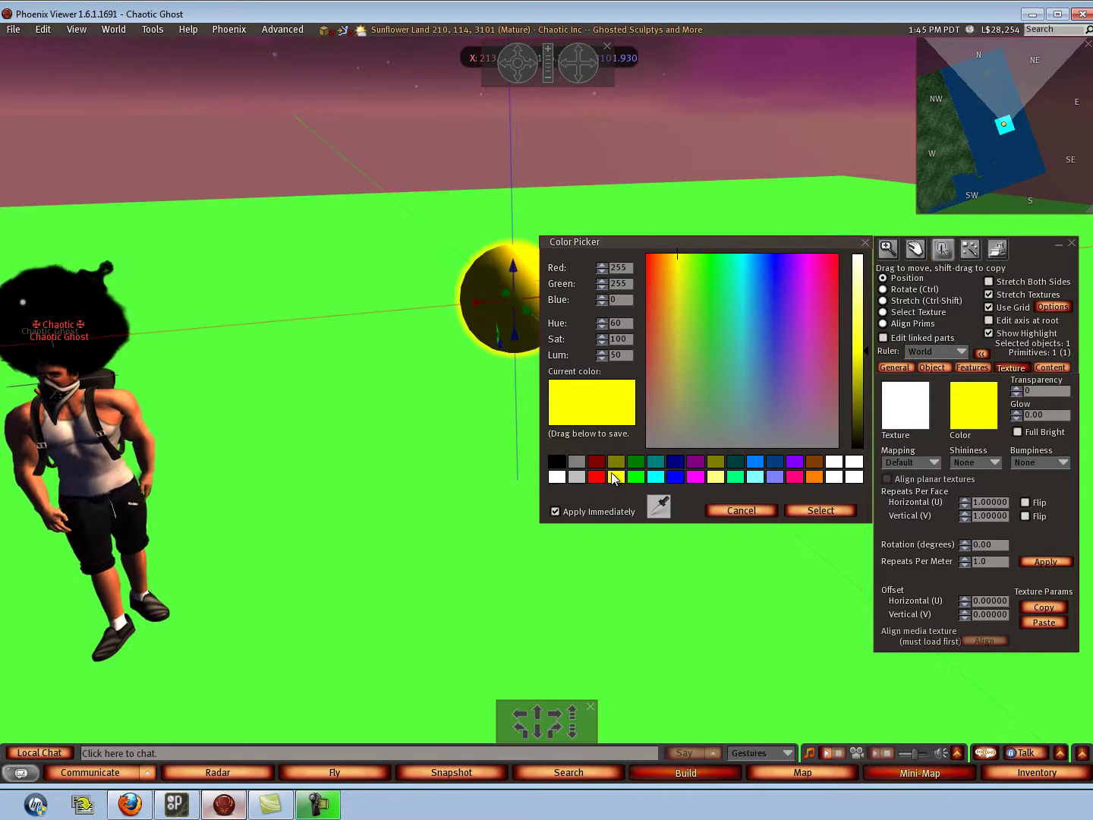
pyautogui.click(816, 510)
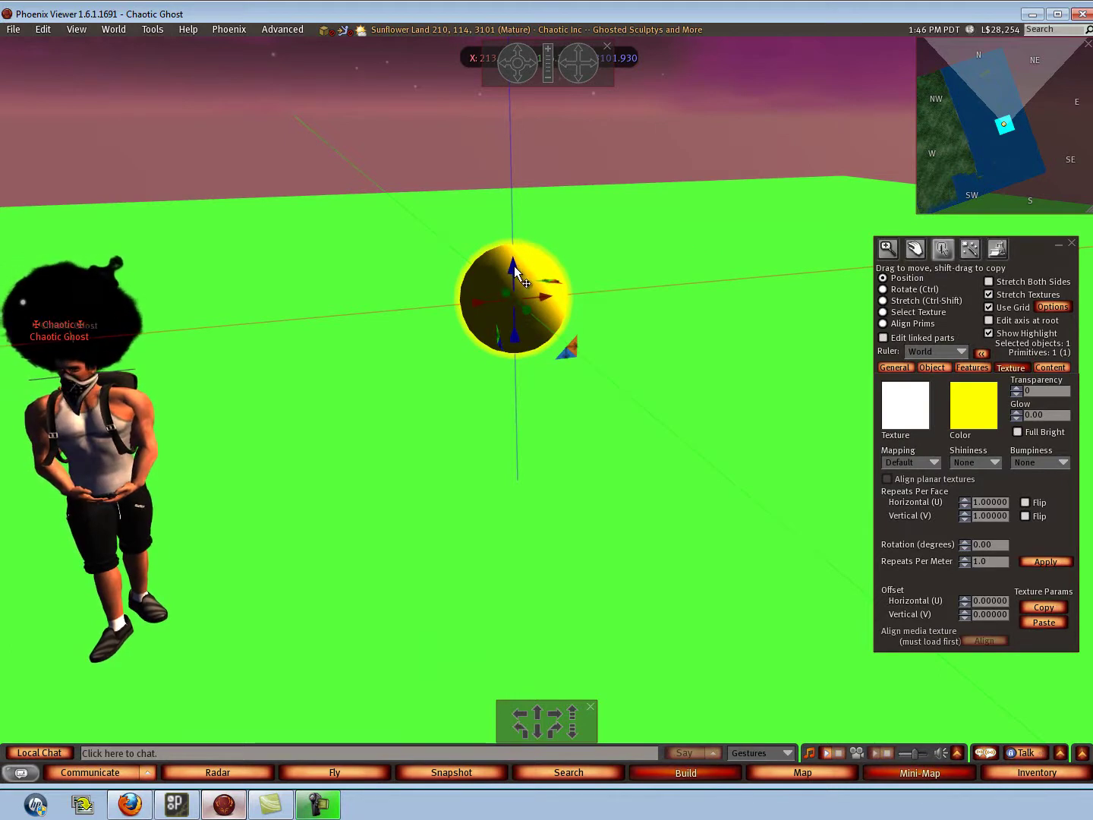
pyautogui.keyDown('shift'); pyautogui.moveTo(515, 270); pyautogui.dragTo(500, 125); pyautogui.keyUp('shift')
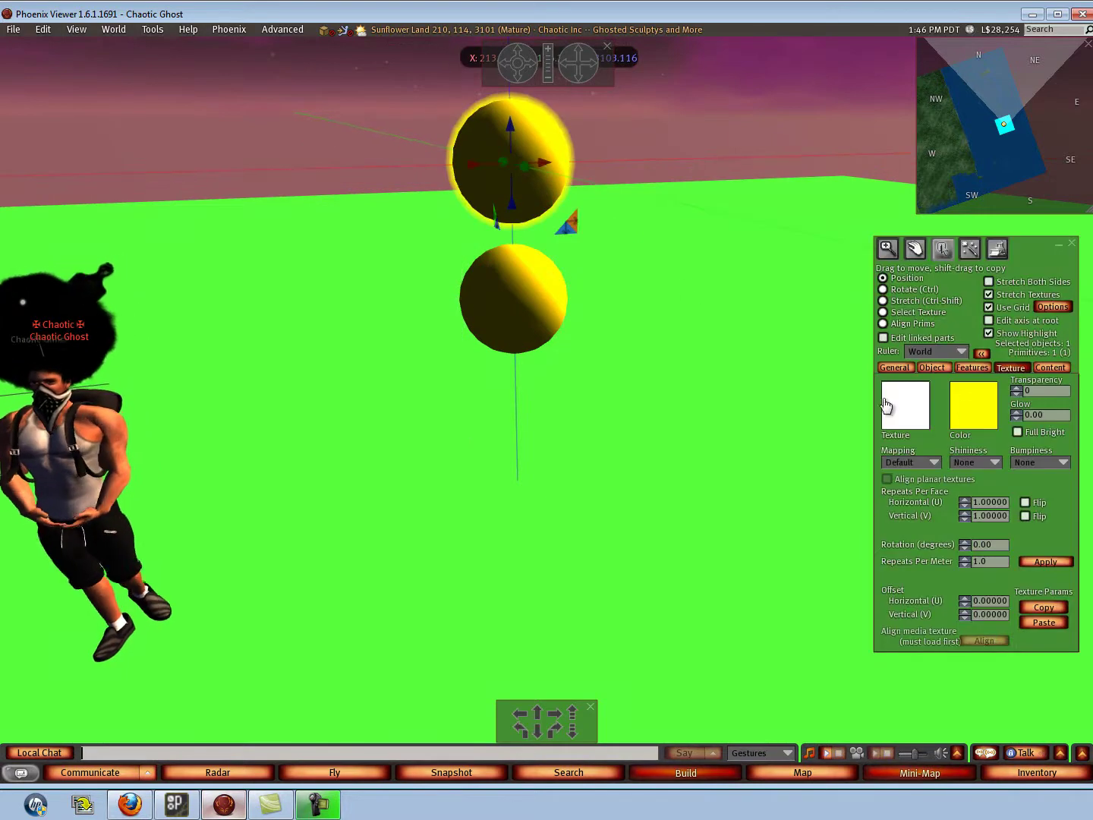
# Step: Colour the upper copy black and bring up its Object size and position settings
pyautogui.click(964, 409)
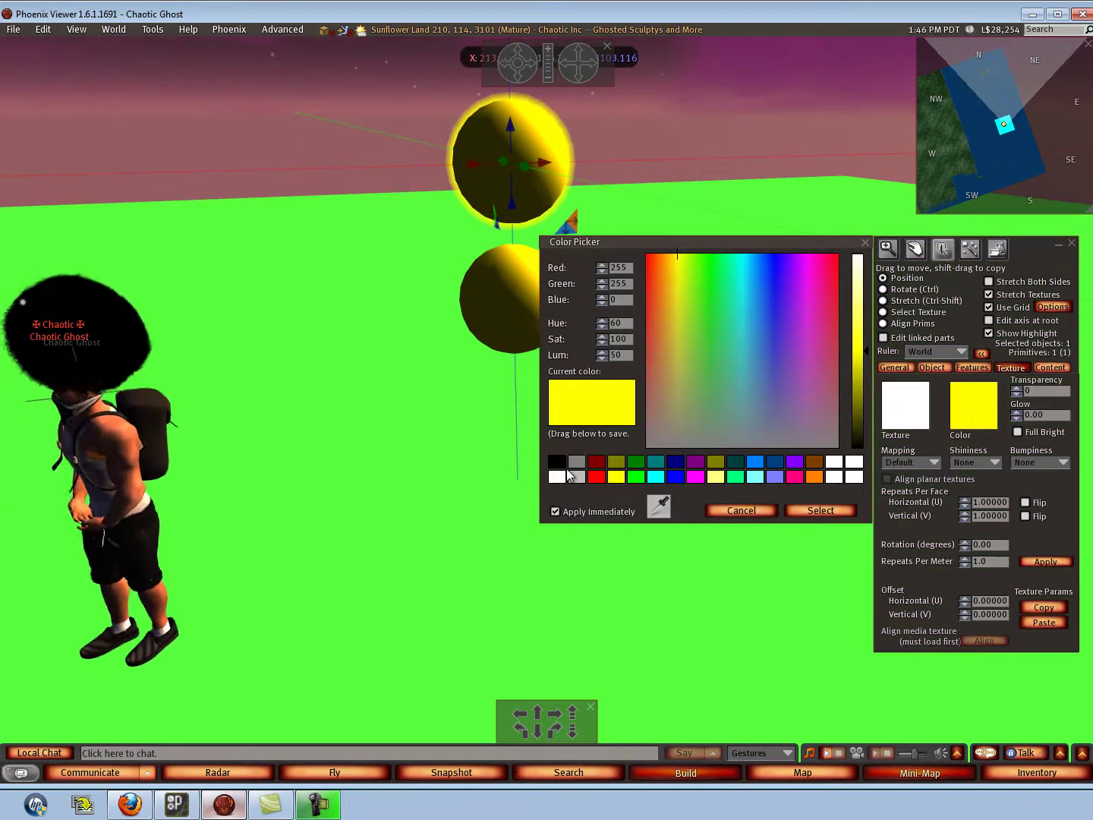
pyautogui.click(557, 462)
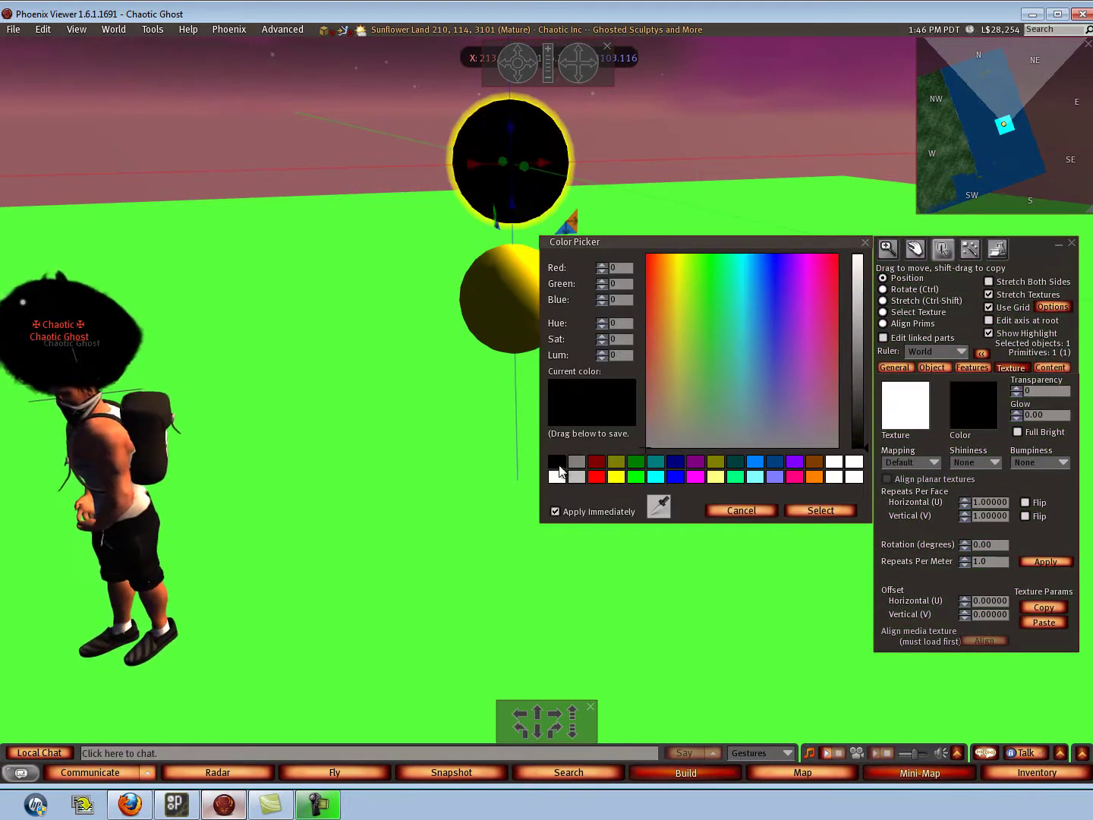
pyautogui.click(822, 509)
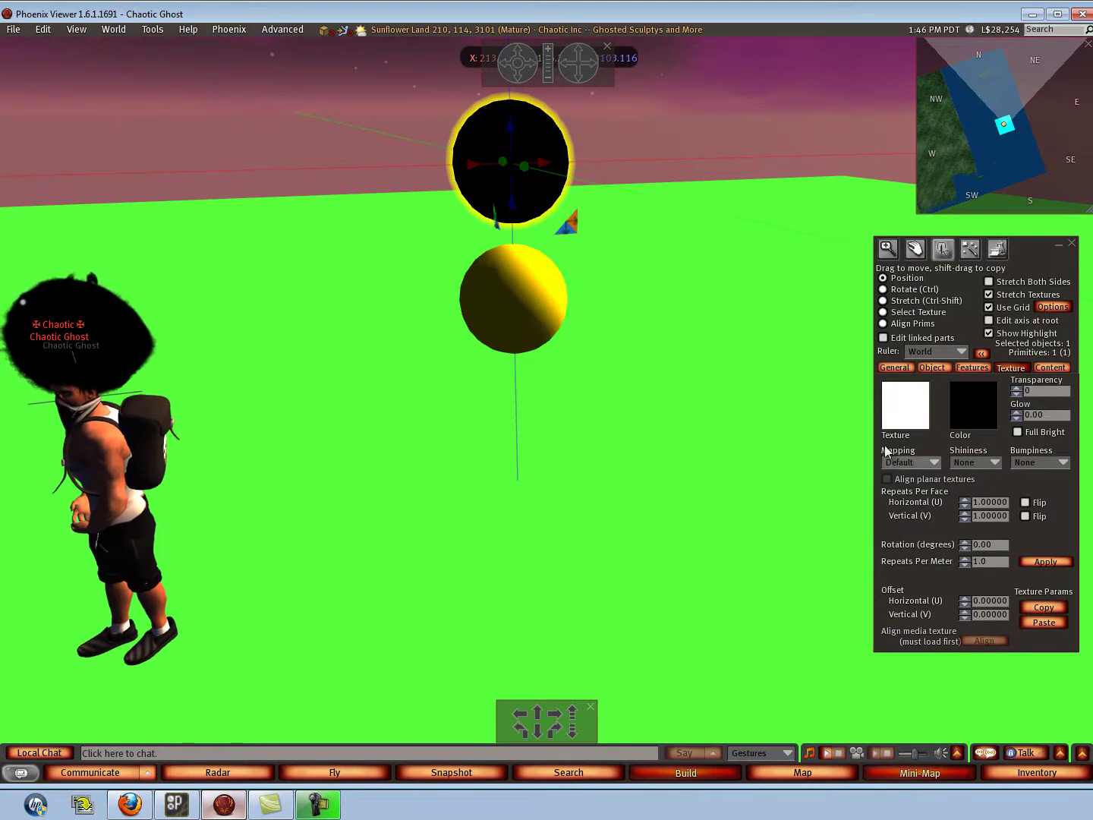
pyautogui.click(933, 368)
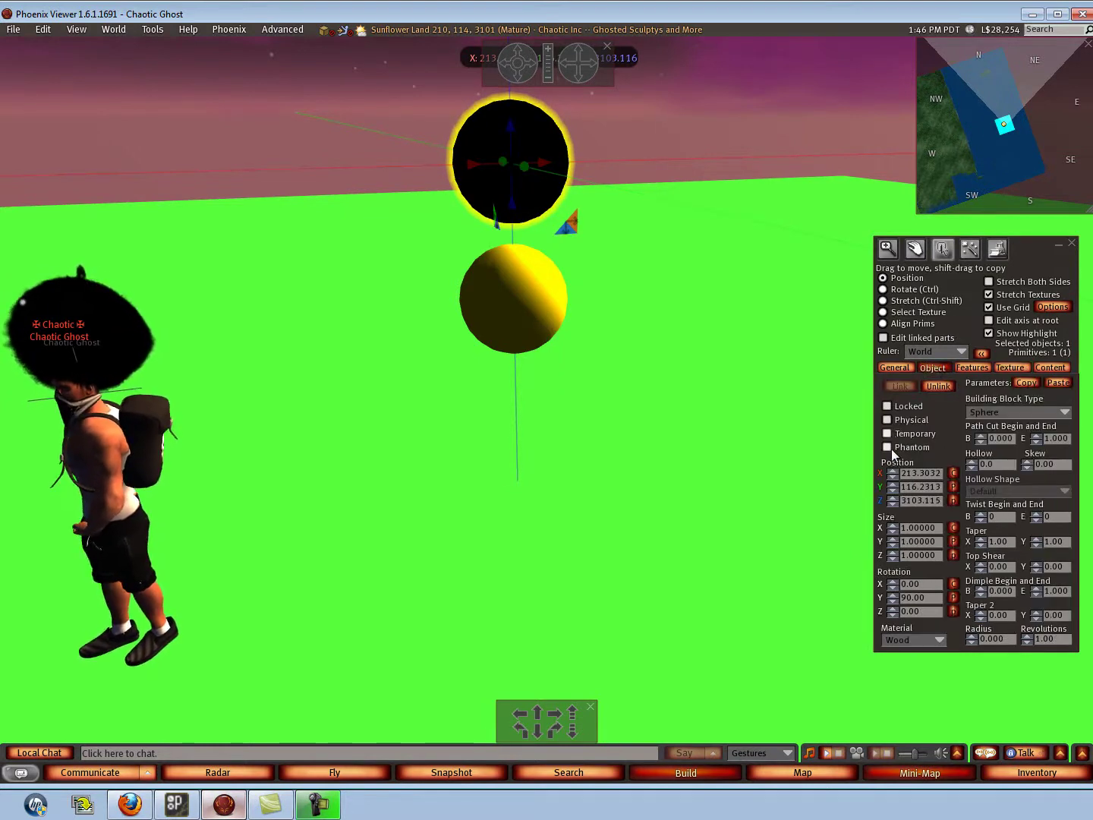
# Step: Raise the black copy's X and Y size to 1.08
pyautogui.click(892, 526)
pyautogui.click(891, 525)
pyautogui.click(891, 526)
pyautogui.click(892, 525)
pyautogui.click(891, 526)
pyautogui.click(891, 526)
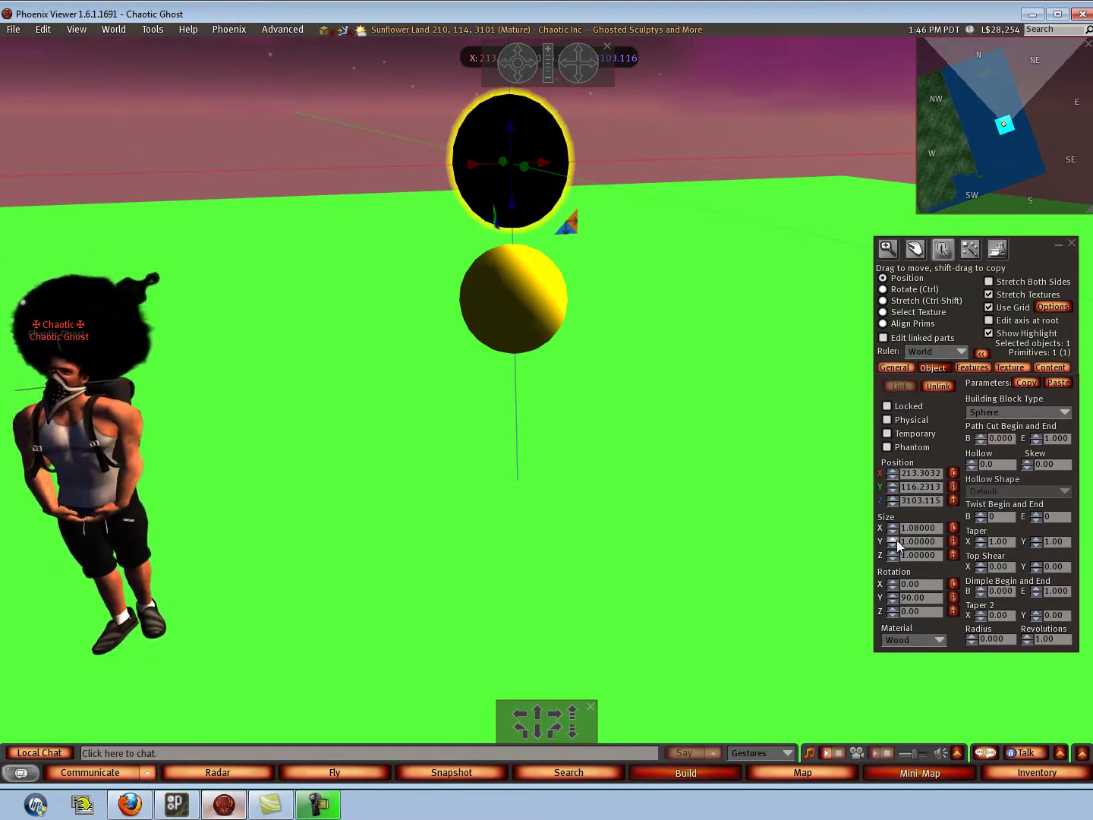
pyautogui.click(893, 538)
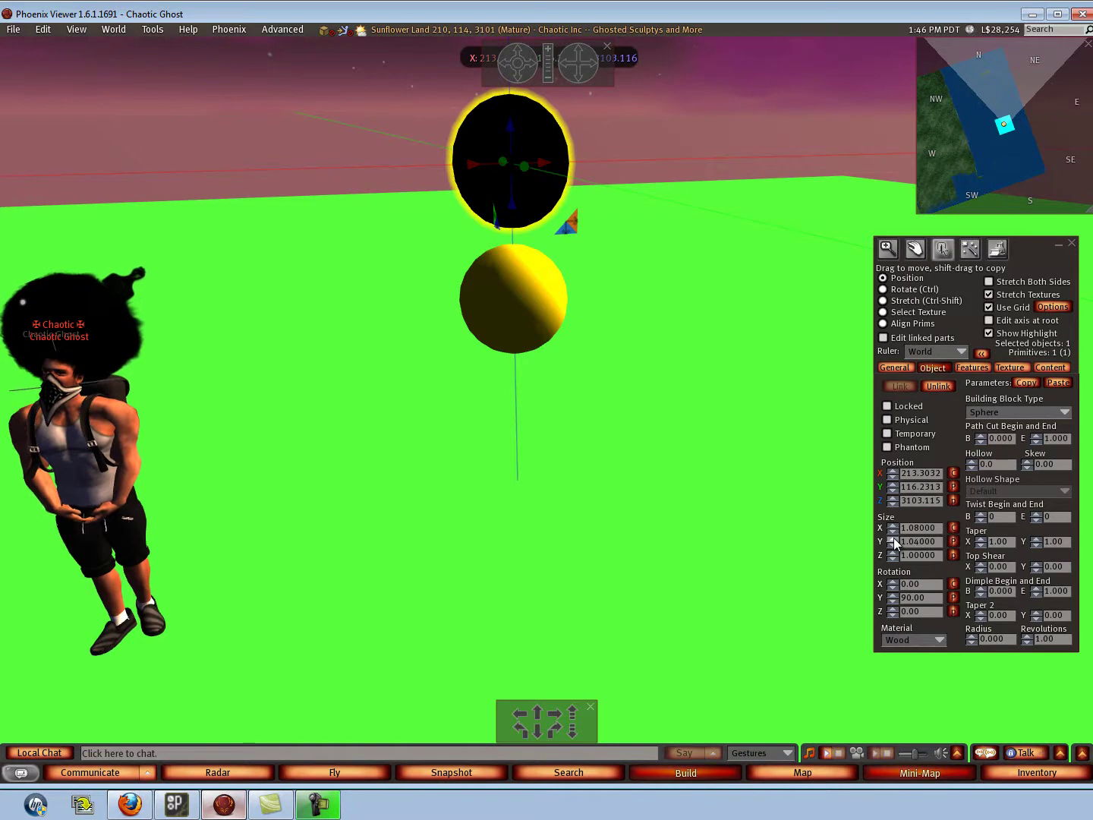
pyautogui.click(893, 538)
# Step: Set Z size to 1.08 and Hollow to 95, then lower it around the yellow sphere
pyautogui.click(891, 552)
pyautogui.click(891, 551)
pyautogui.click(892, 552)
pyautogui.click(892, 551)
pyautogui.click(892, 552)
pyautogui.click(891, 553)
pyautogui.click(892, 552)
pyautogui.click(891, 553)
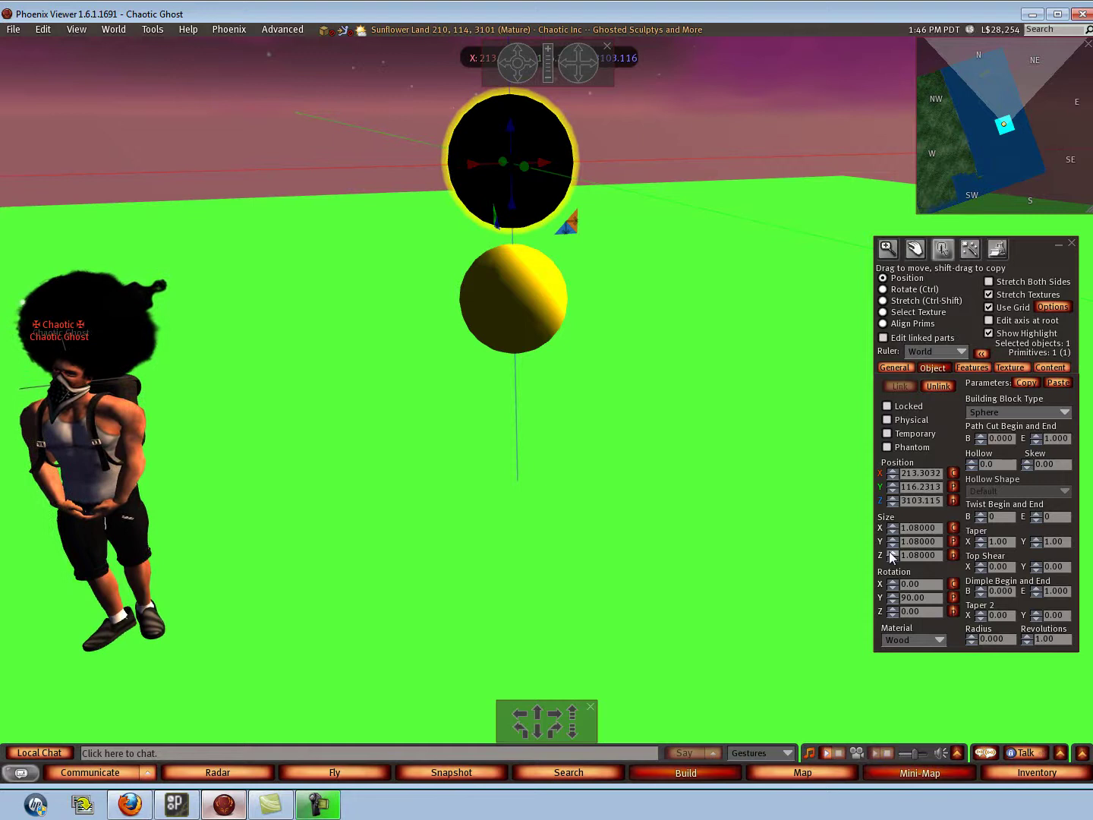
pyautogui.click(969, 460)
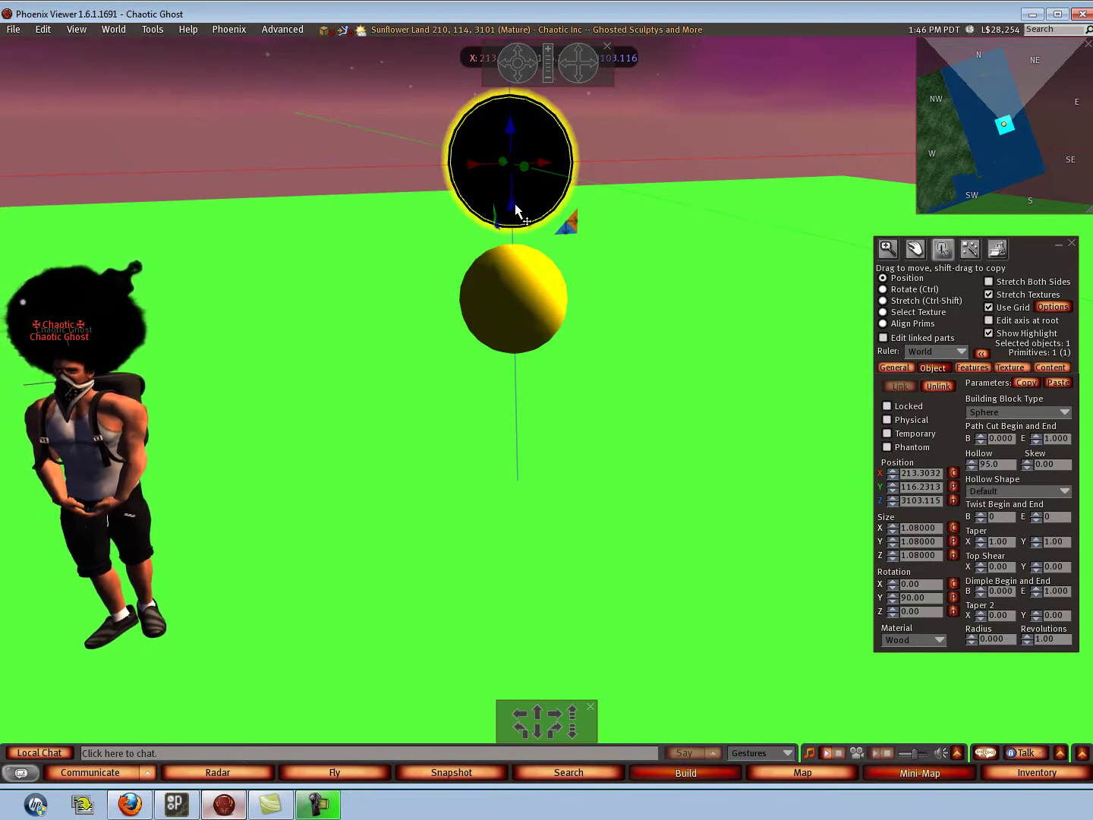
pyautogui.moveTo(513, 207); pyautogui.dragTo(527, 340)
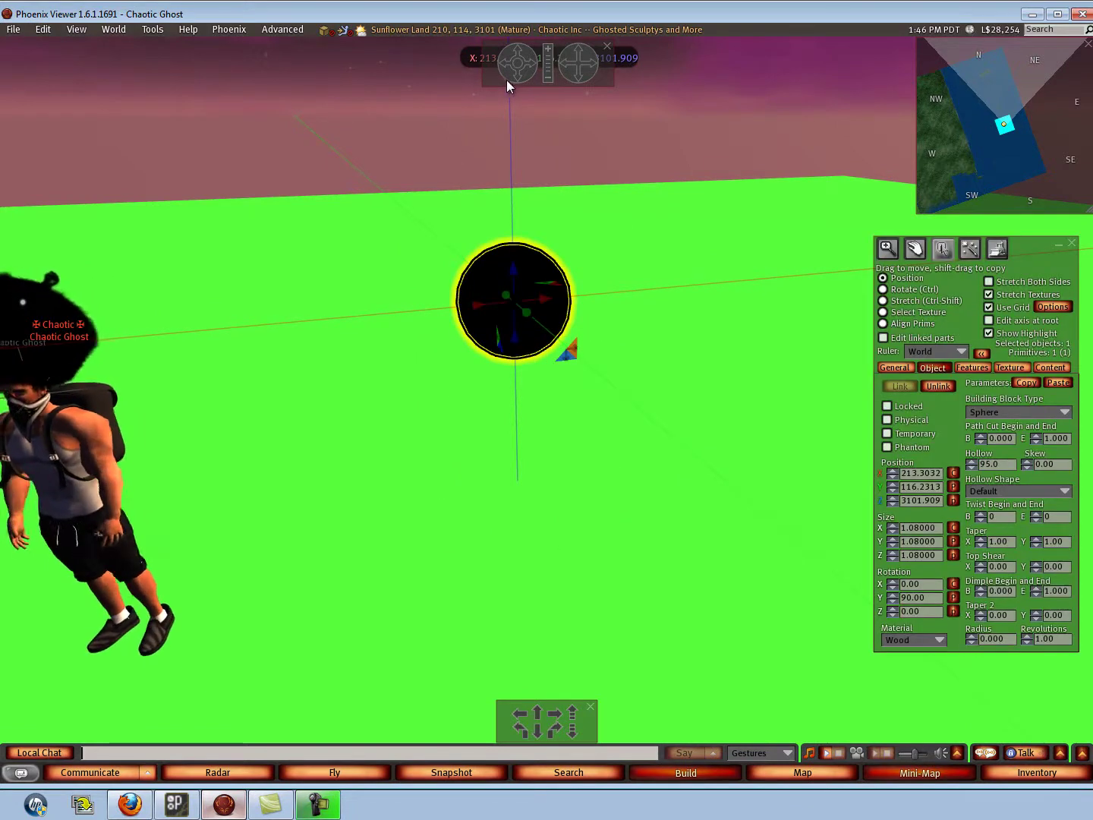
# Step: Bring the camera close to the black shell and enable Select Texture face picking
pyautogui.moveTo(512, 76); pyautogui.dragTo(500, 73)
pyautogui.moveTo(573, 64); pyautogui.dragTo(571, 64)
pyautogui.moveTo(507, 66); pyautogui.dragTo(500, 67)
pyautogui.moveTo(575, 63); pyautogui.dragTo(525, 163)
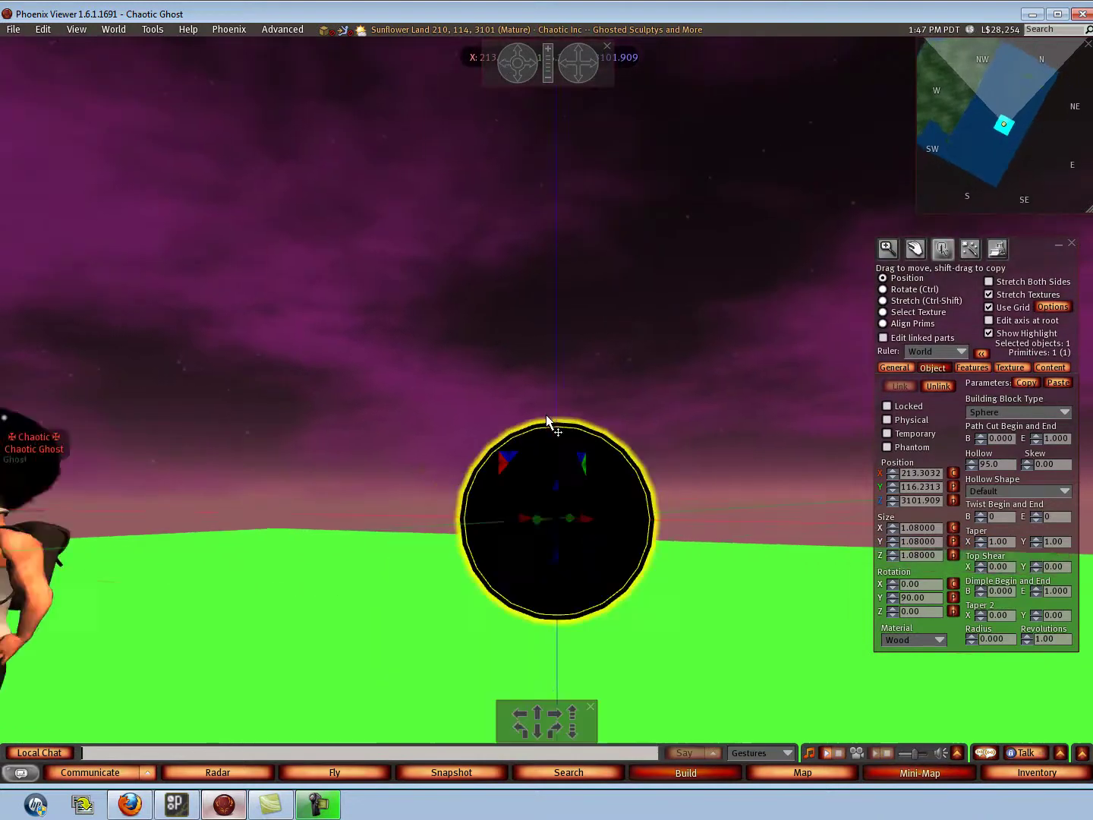
pyautogui.keyDown('alt'); pyautogui.moveTo(520, 265); pyautogui.dragTo(572, 250); pyautogui.keyUp('alt')
pyautogui.click(902, 313)
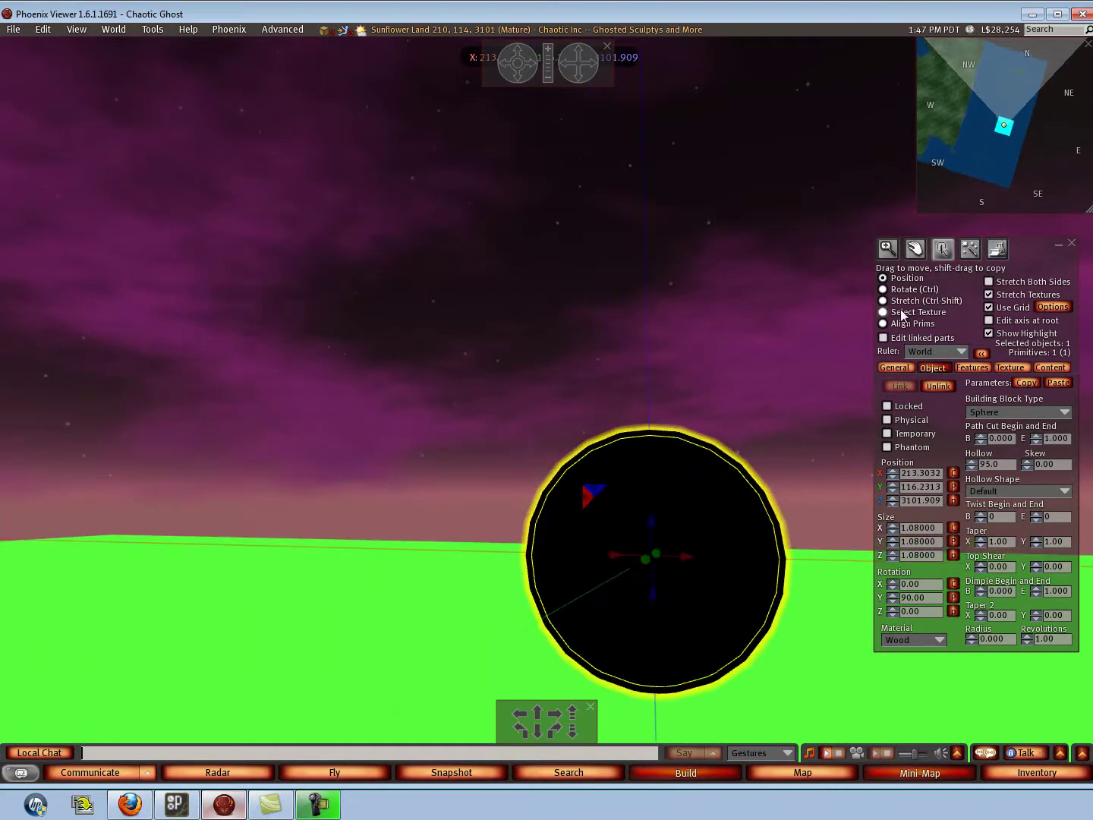
pyautogui.click(1018, 367)
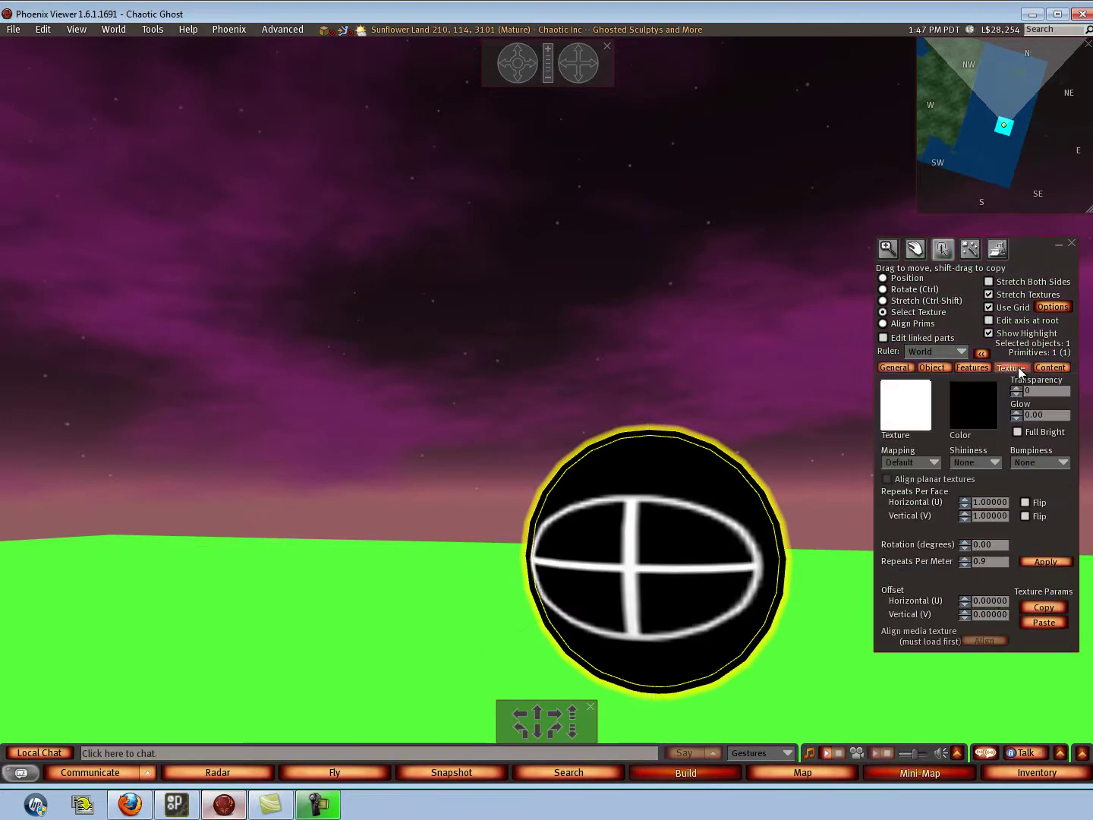
# Step: Set the shell's outer face to 100 transparency, nudge it up, and close the Build floater
pyautogui.click(657, 469)
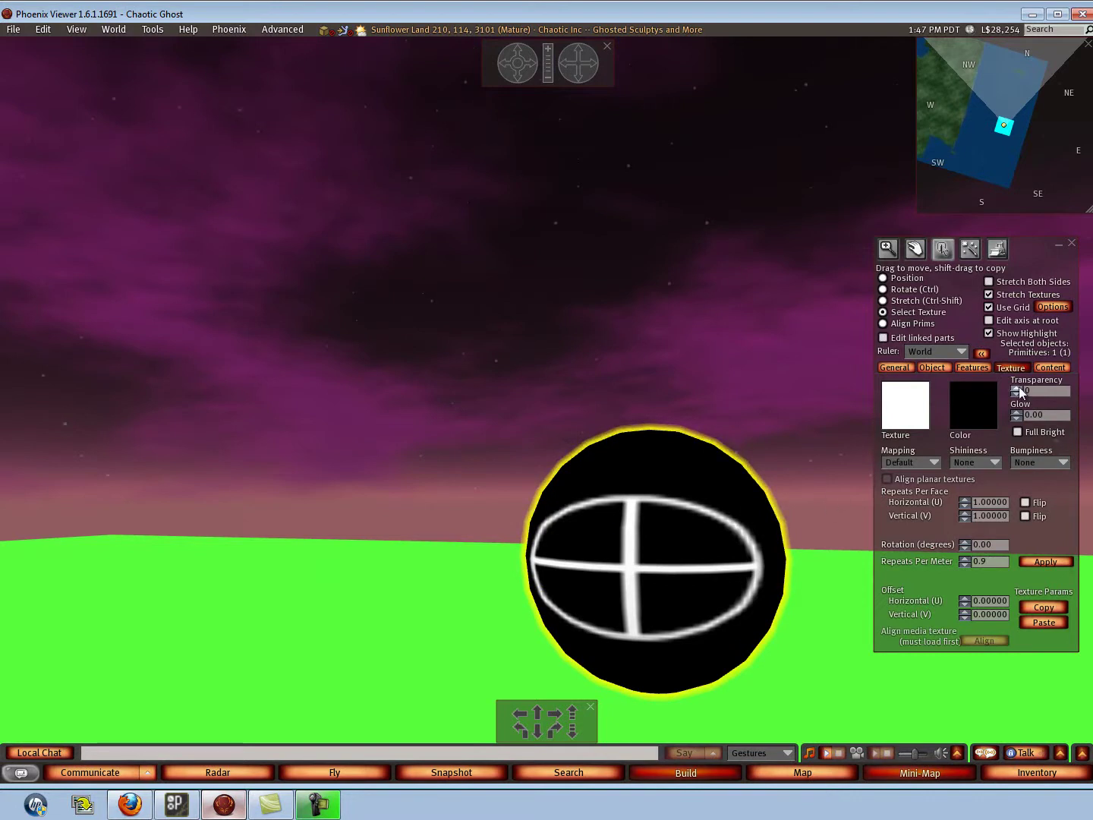
pyautogui.moveTo(1017, 388); pyautogui.dragTo(1018, 389)
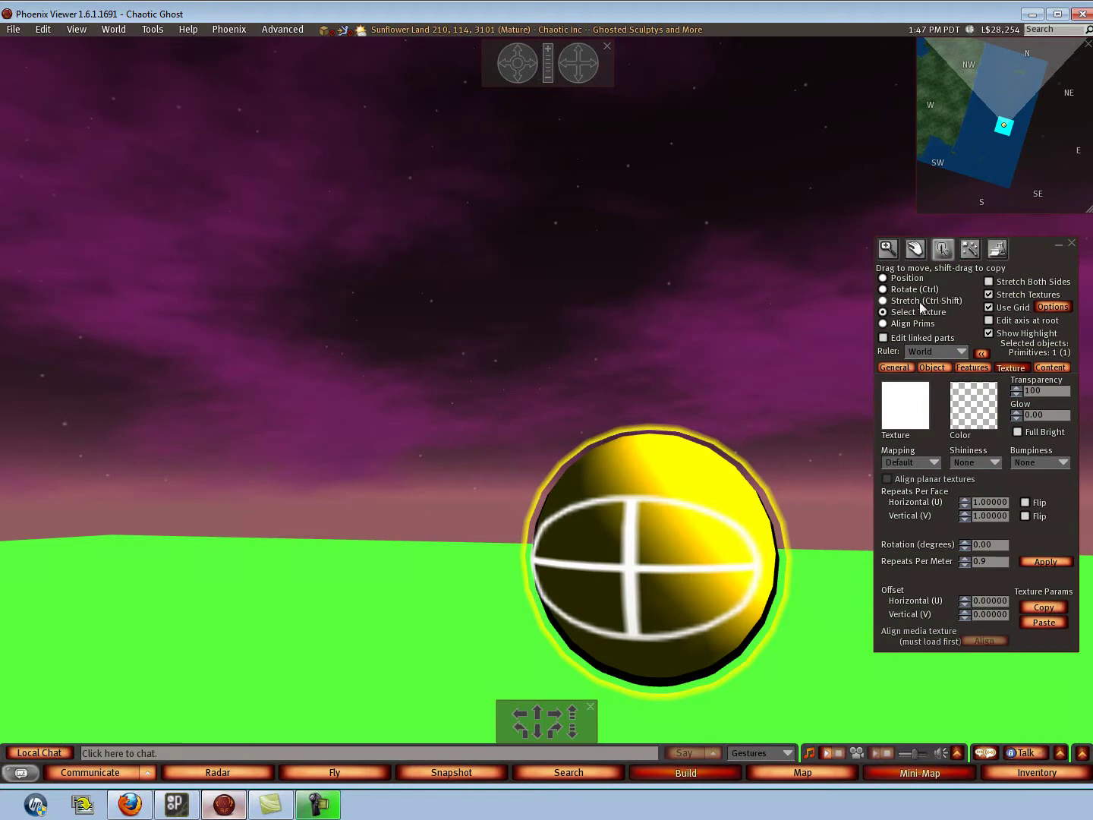
pyautogui.click(910, 278)
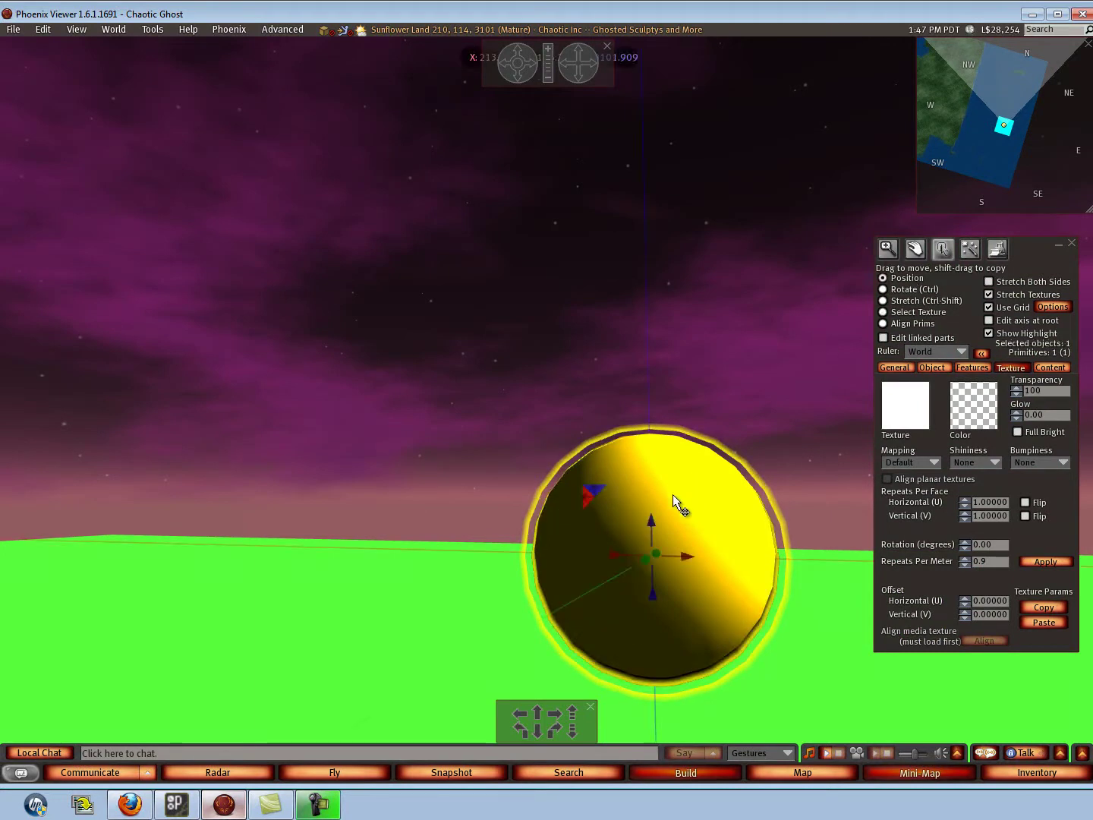
pyautogui.moveTo(654, 522); pyautogui.dragTo(661, 517)
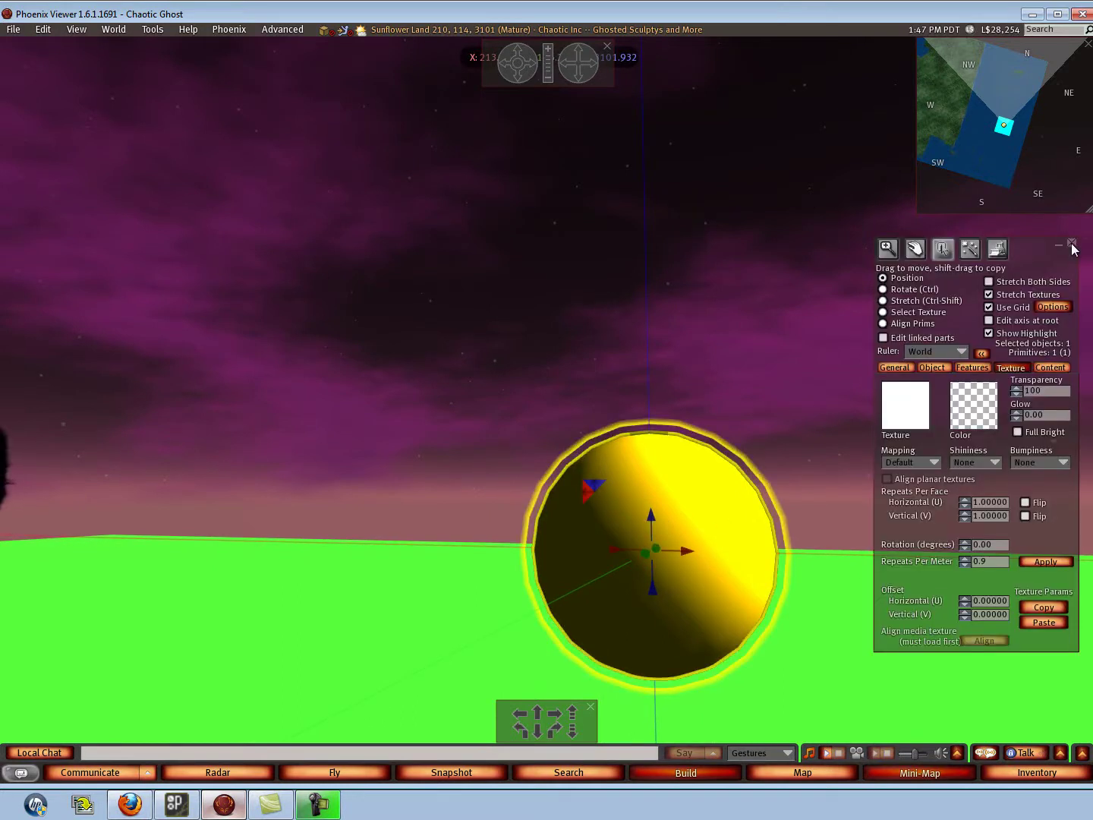
pyautogui.click(1071, 243)
# Step: Orbit and zoom the camera to frame the yellow sphere and its black shell
pyautogui.moveTo(535, 63); pyautogui.dragTo(499, 63)
pyautogui.scroll(3, 546, 175)
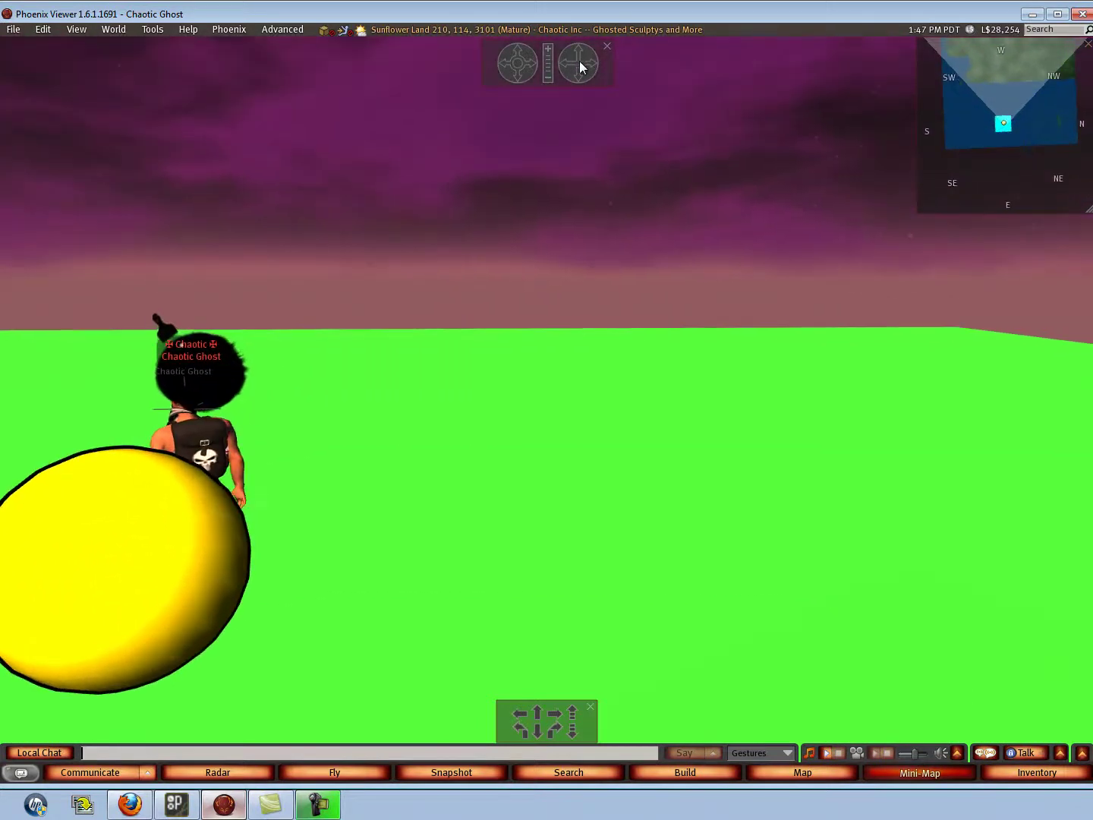
pyautogui.moveTo(568, 66); pyautogui.dragTo(498, 68)
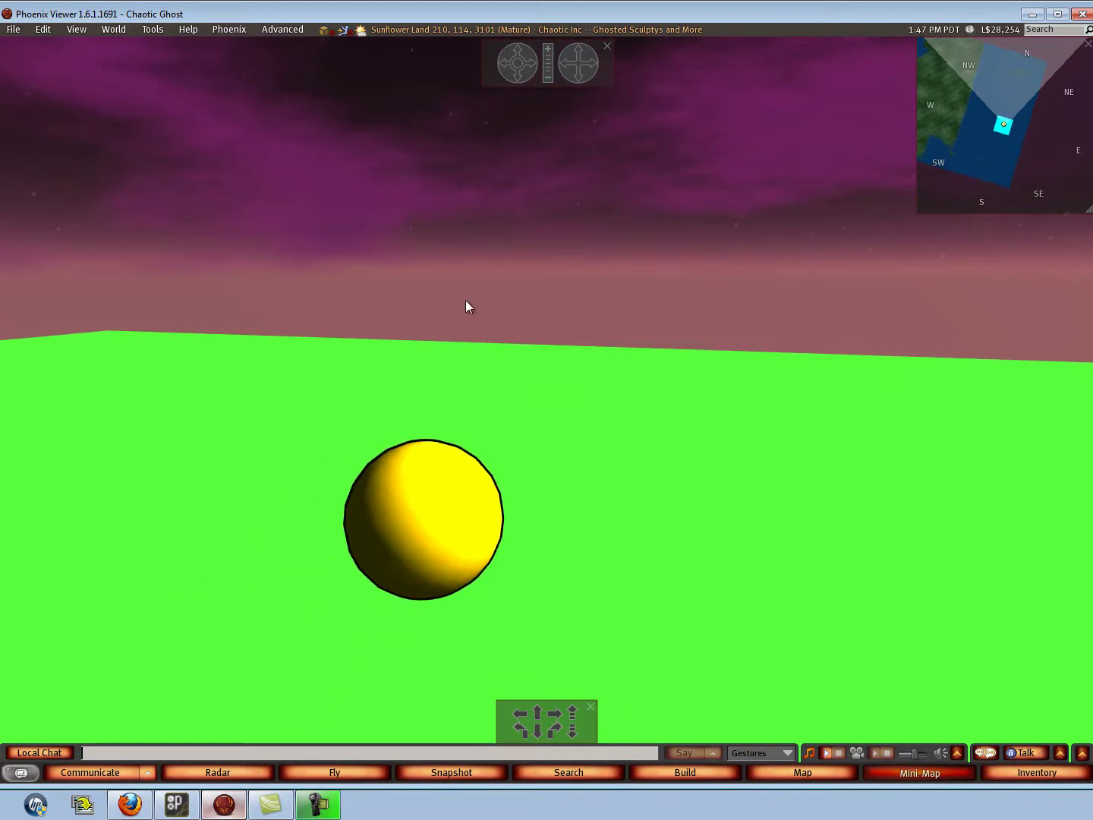
pyautogui.rightClick(463, 495)
pyautogui.click(502, 521)
pyautogui.press('Escape')
# Step: Drag-select both spheres, link them with Ctrl+L, and move them slightly along X
pyautogui.moveTo(442, 571); pyautogui.dragTo(282, 389)
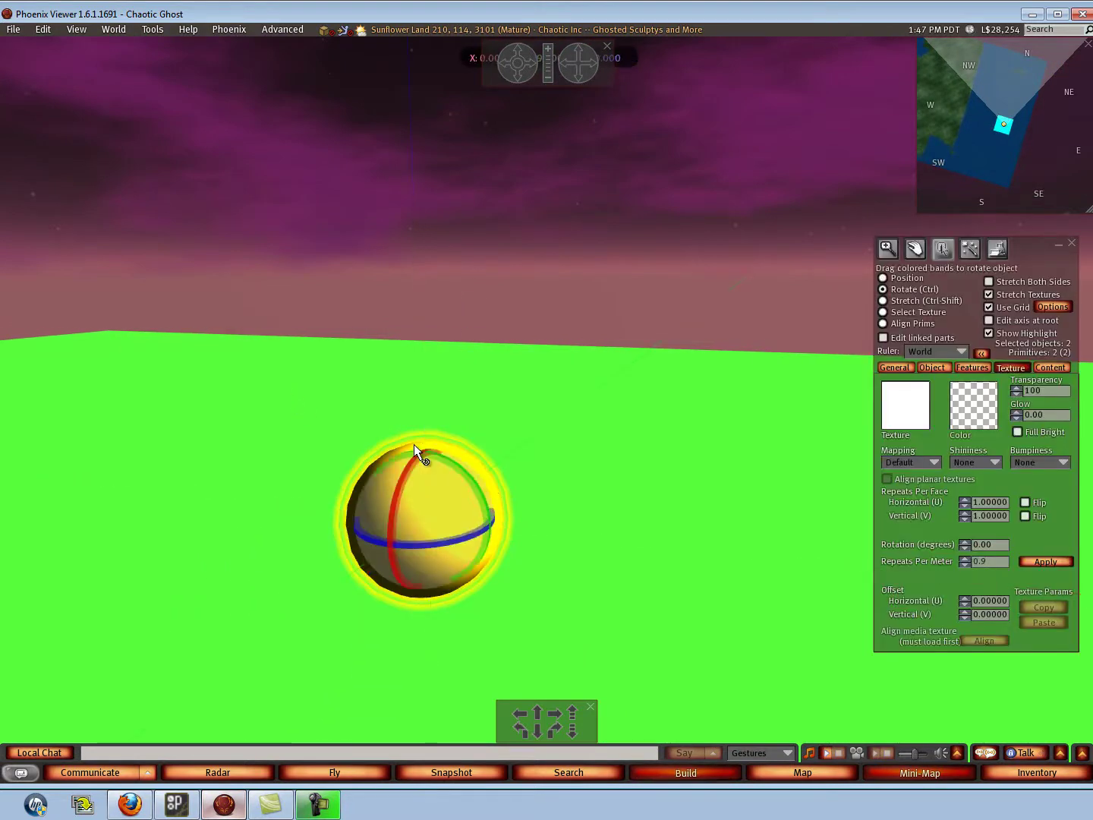
pyautogui.click(414, 448)
pyautogui.moveTo(459, 522); pyautogui.dragTo(489, 582)
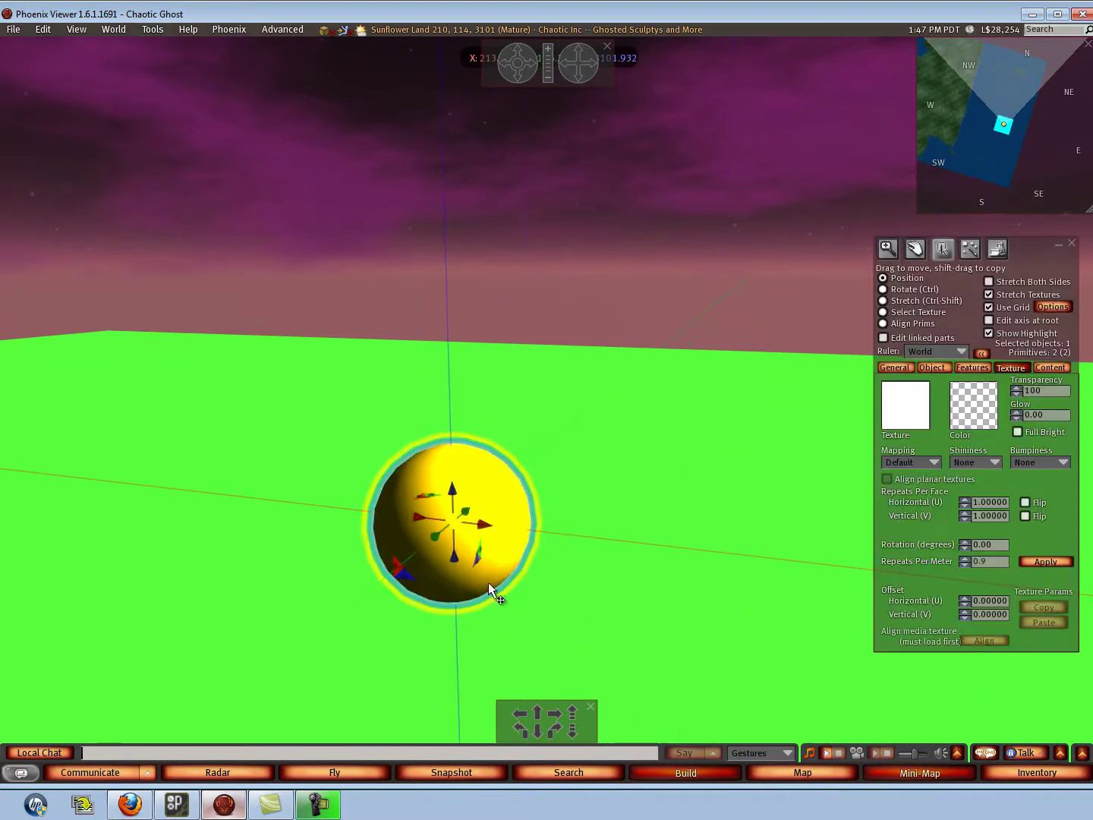